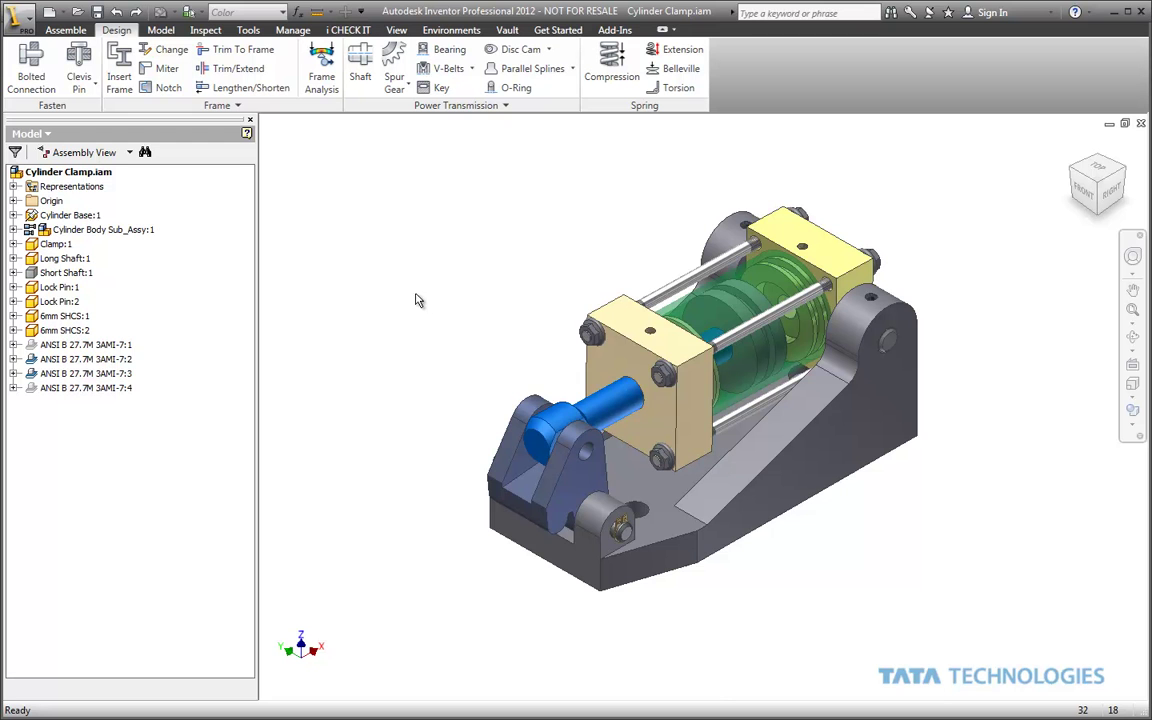
# Zoom in on the clamp's clevis lugs and the blue rod end seated between them.
pyautogui.scroll(-3, 555, 450)
pyautogui.scroll(-2, 560, 462)
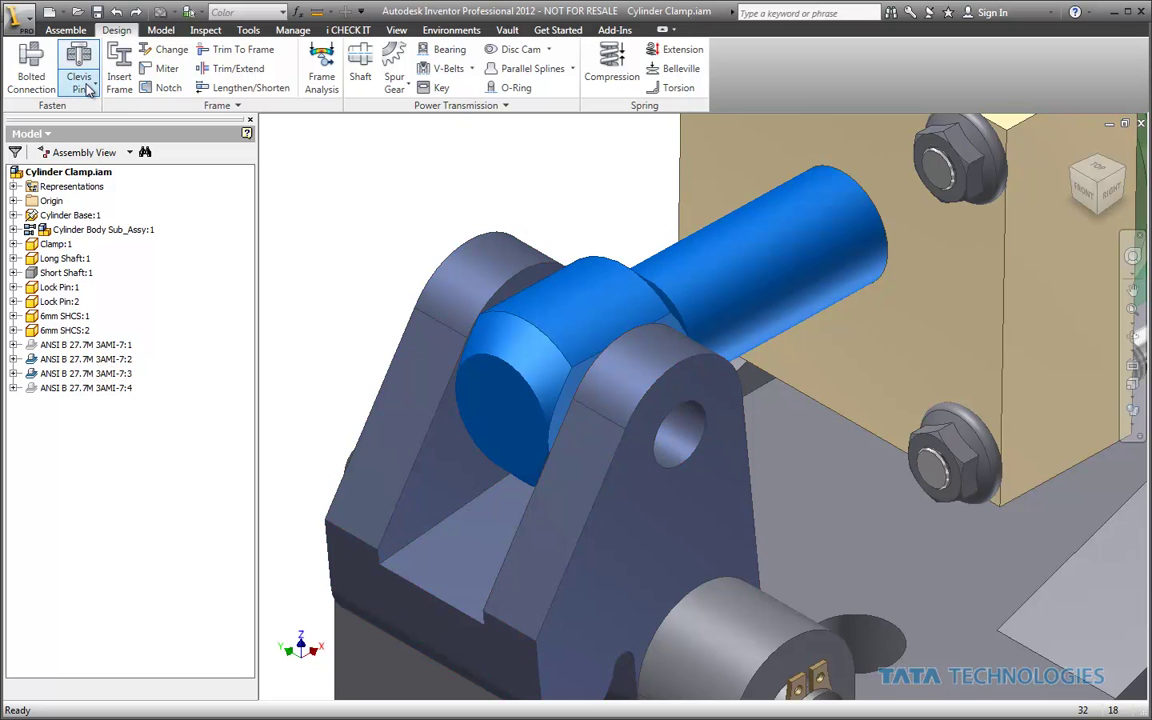
# Start a Clevis Pin from the Design tab with Concentric placement.
pyautogui.click(88, 90)
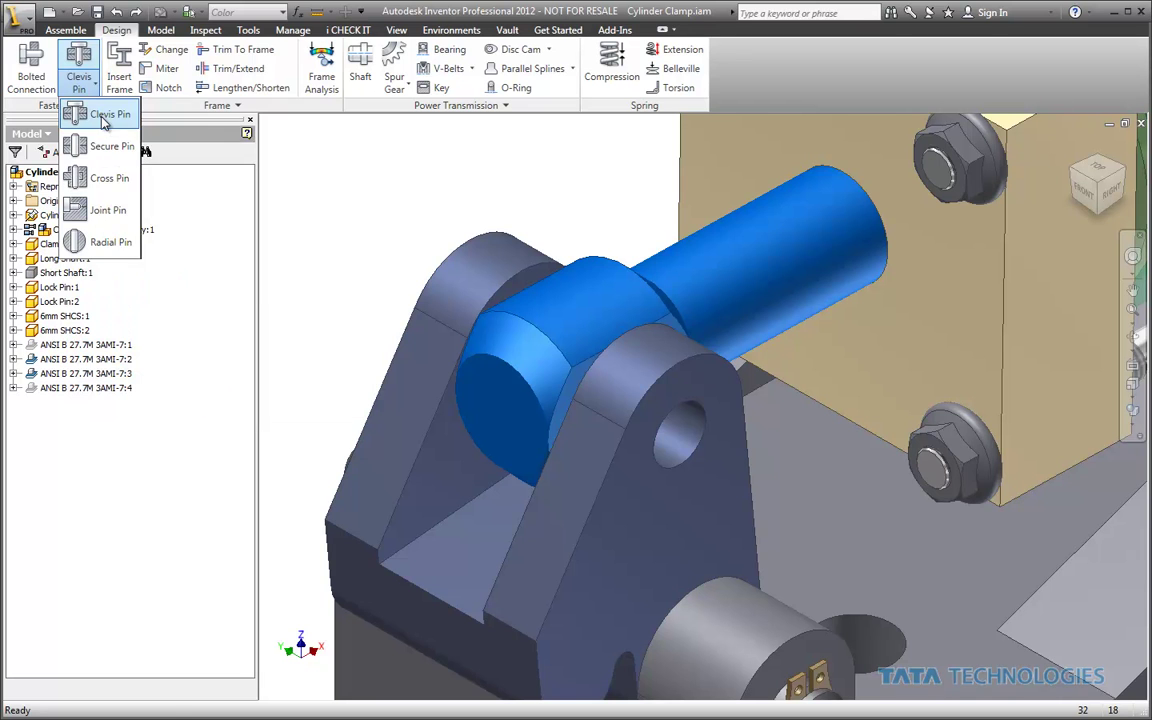
pyautogui.click(104, 116)
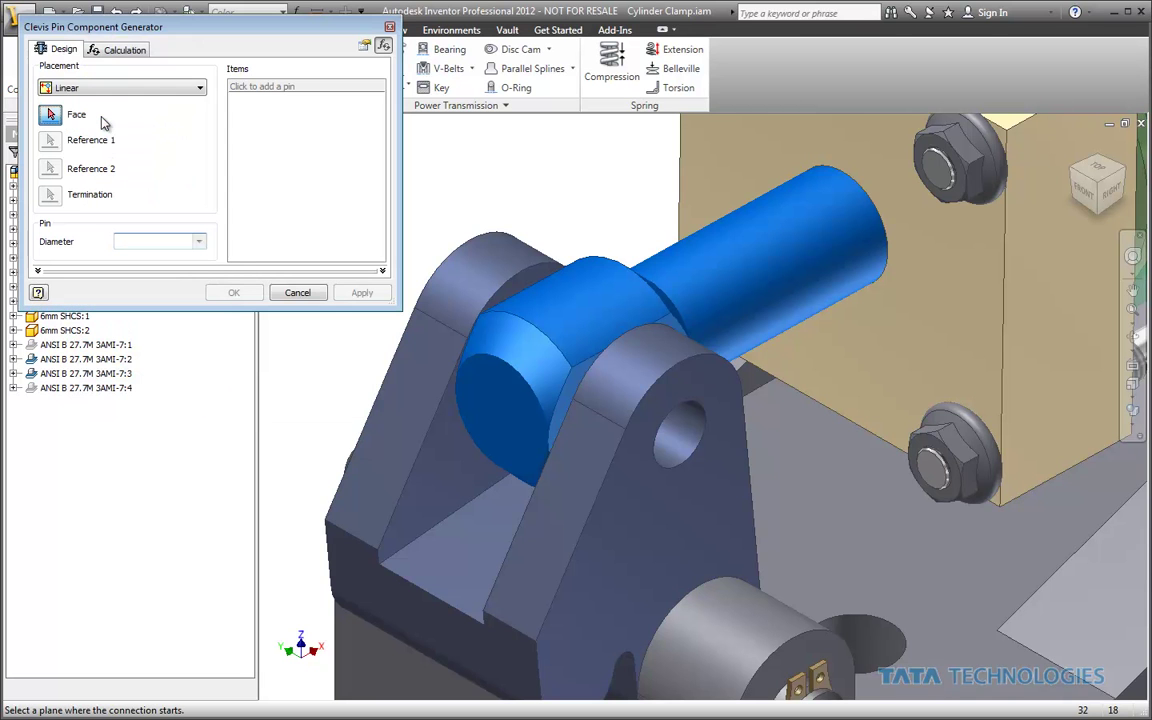
pyautogui.click(124, 89)
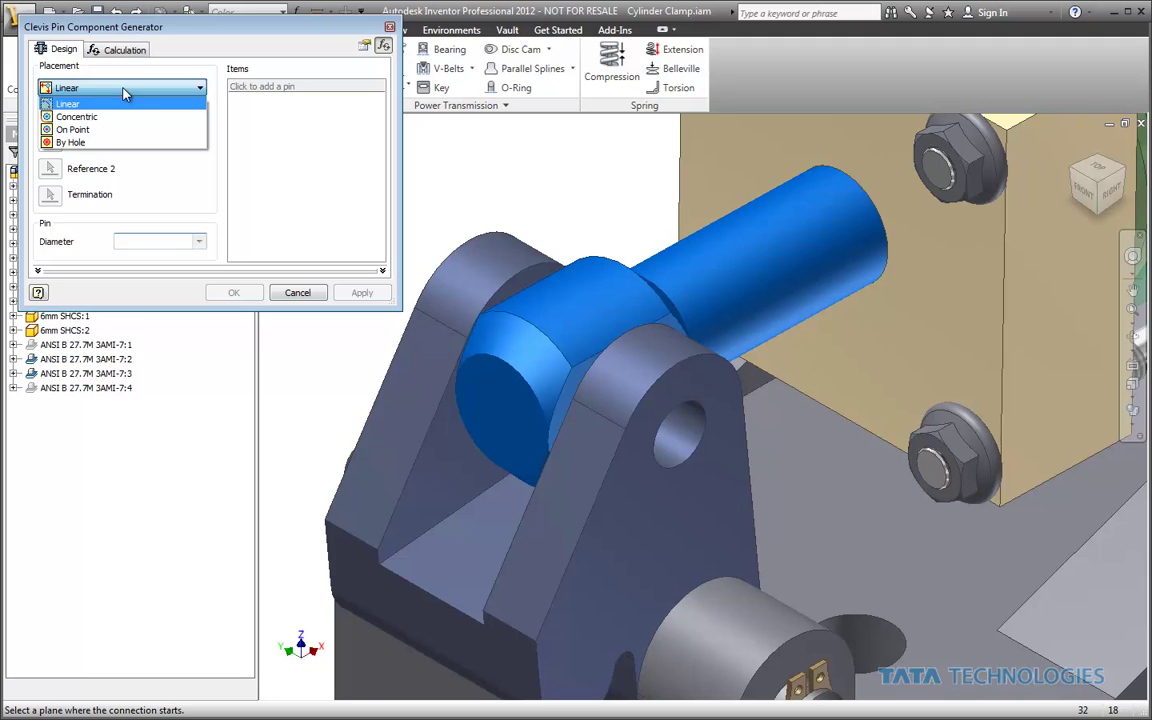
pyautogui.click(130, 117)
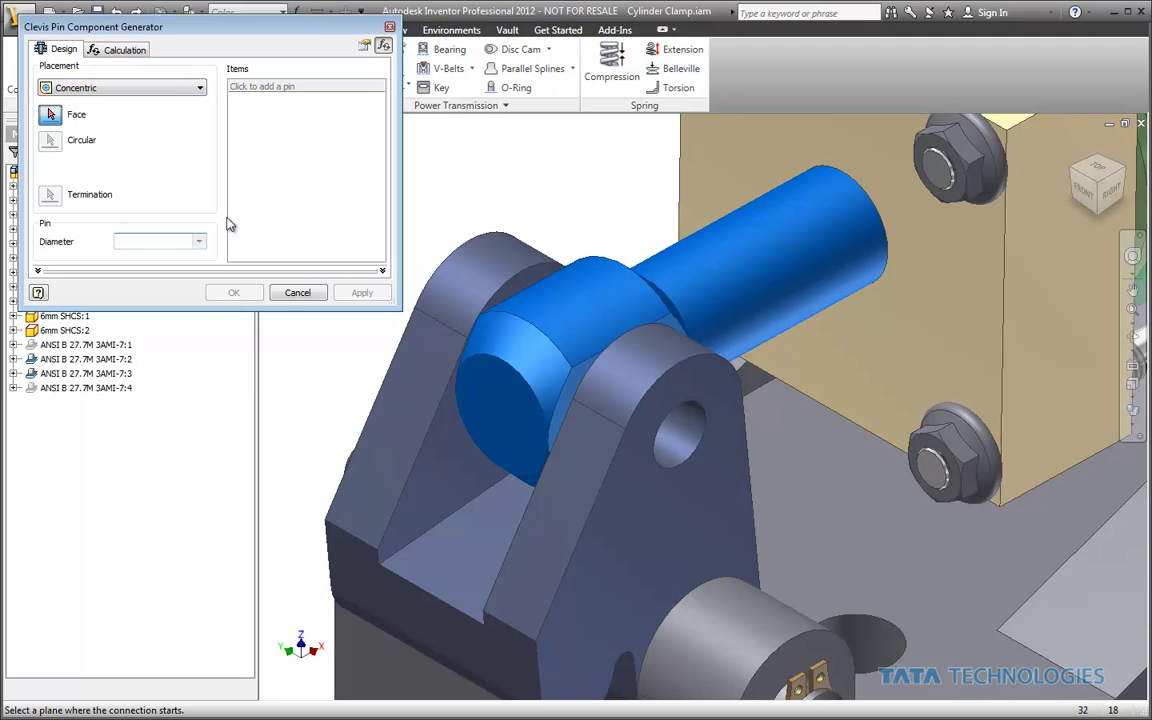
# Pick the outer lug face, the lug hole edge and the far lug face as termination.
pyautogui.click(645, 497)
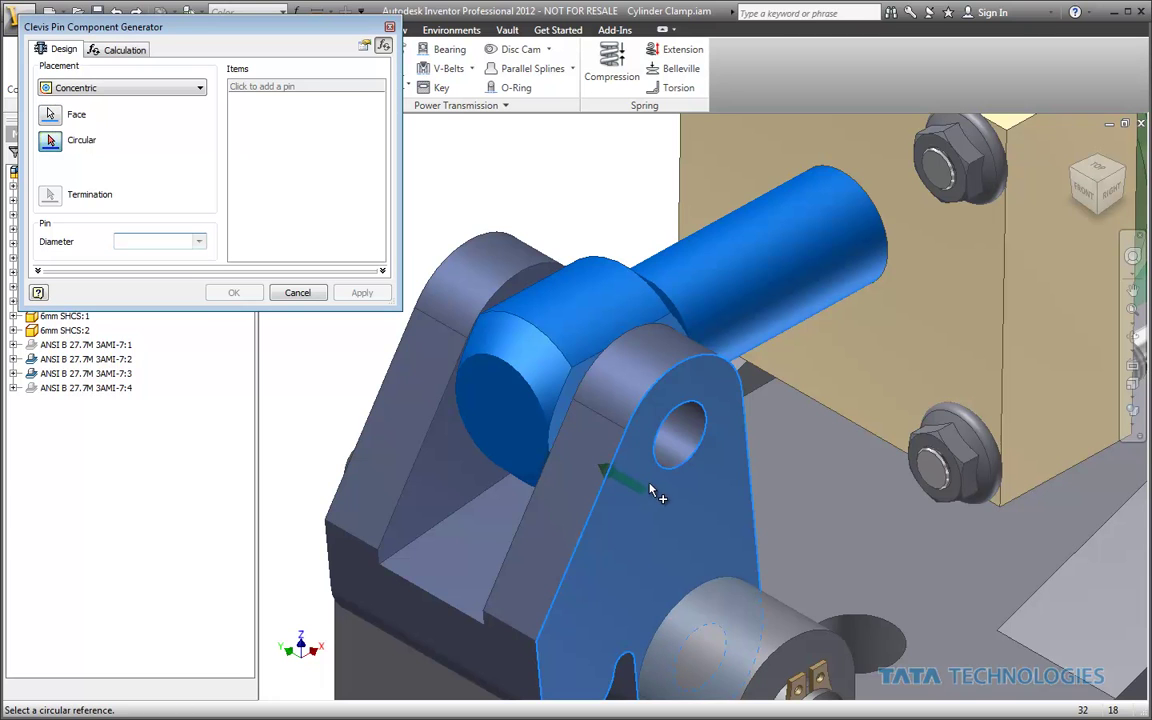
pyautogui.click(670, 474)
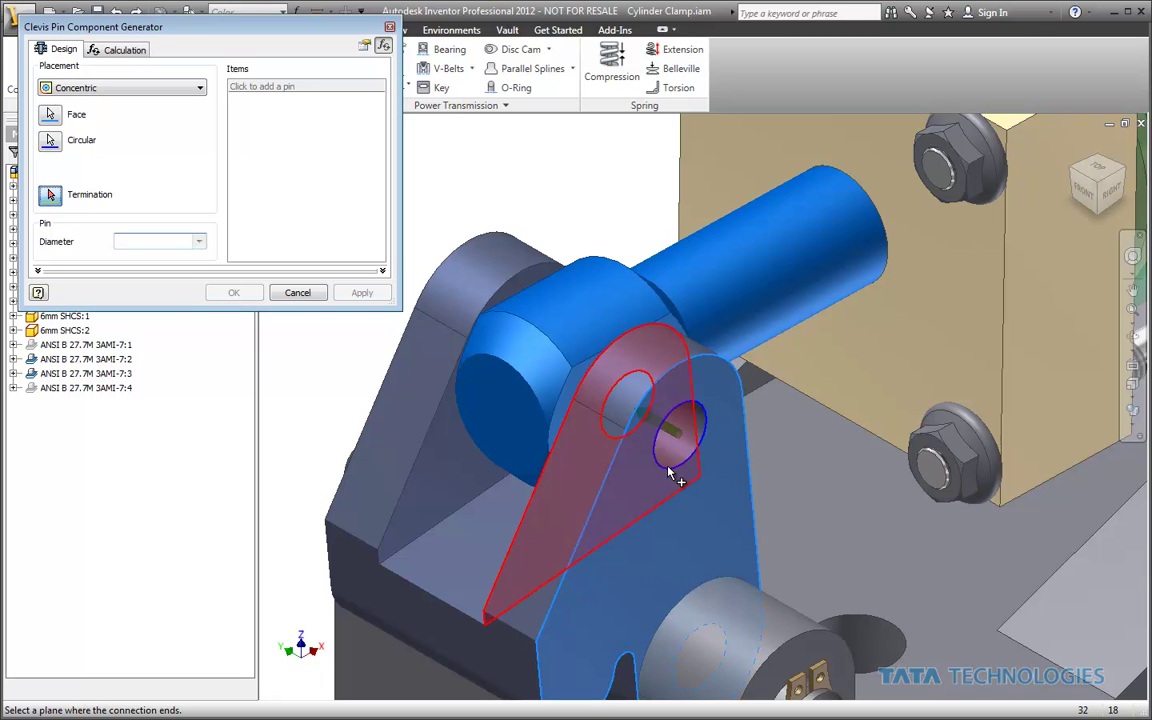
pyautogui.click(401, 362)
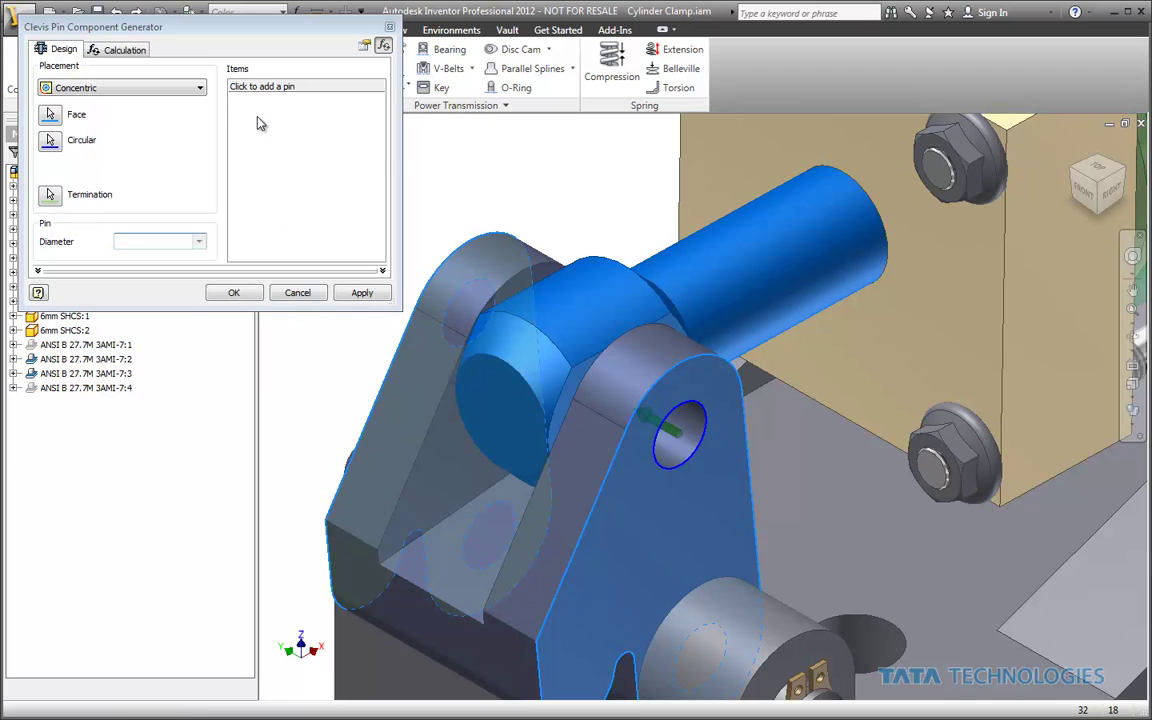
# Add an ANSI/ASME B18.8.1 clevis pin of 4.775 mm and show its Calculation page.
pyautogui.click(258, 88)
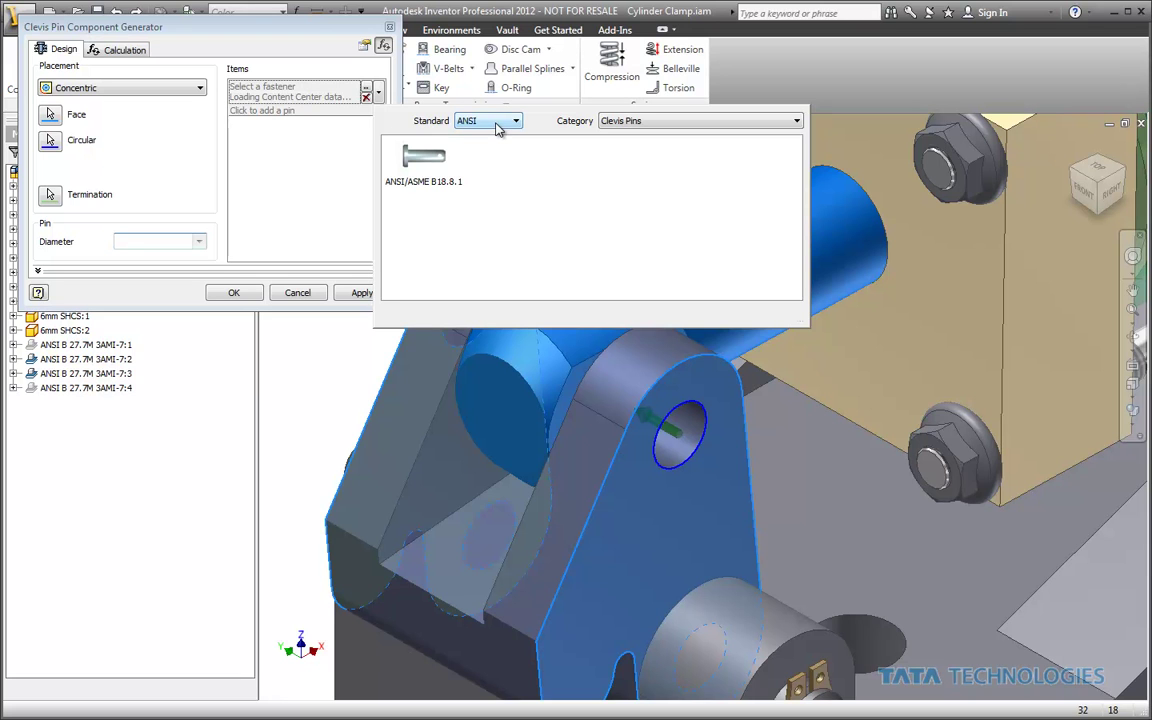
pyautogui.click(414, 158)
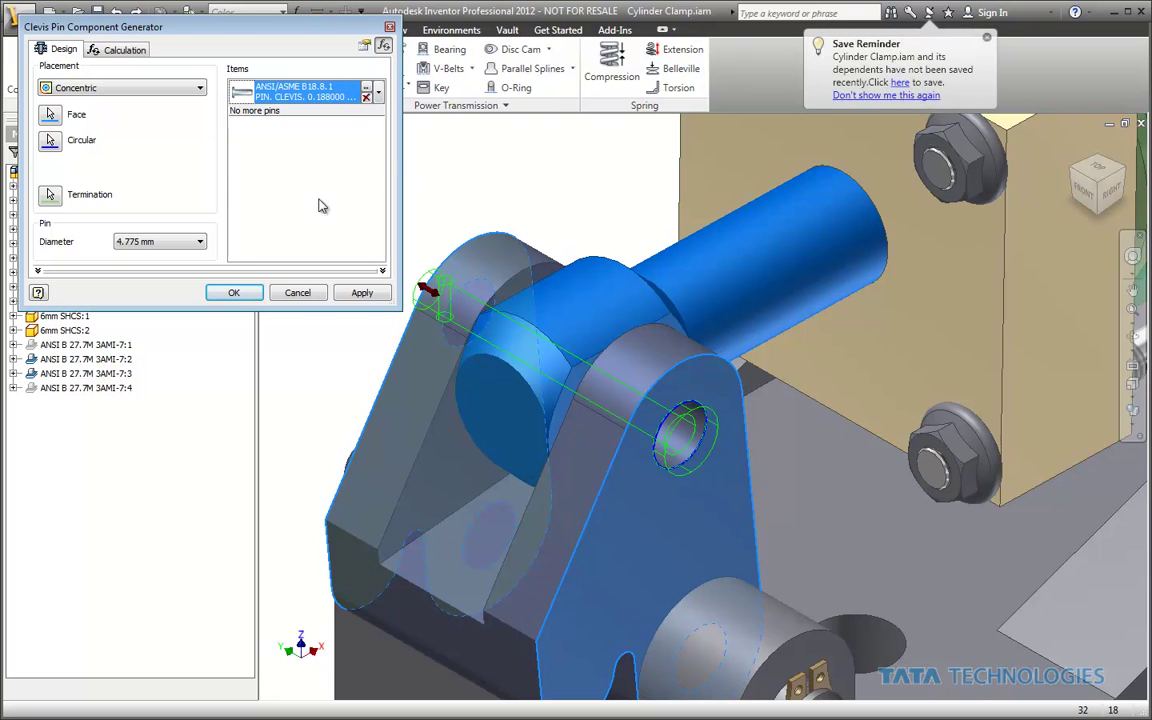
pyautogui.click(124, 51)
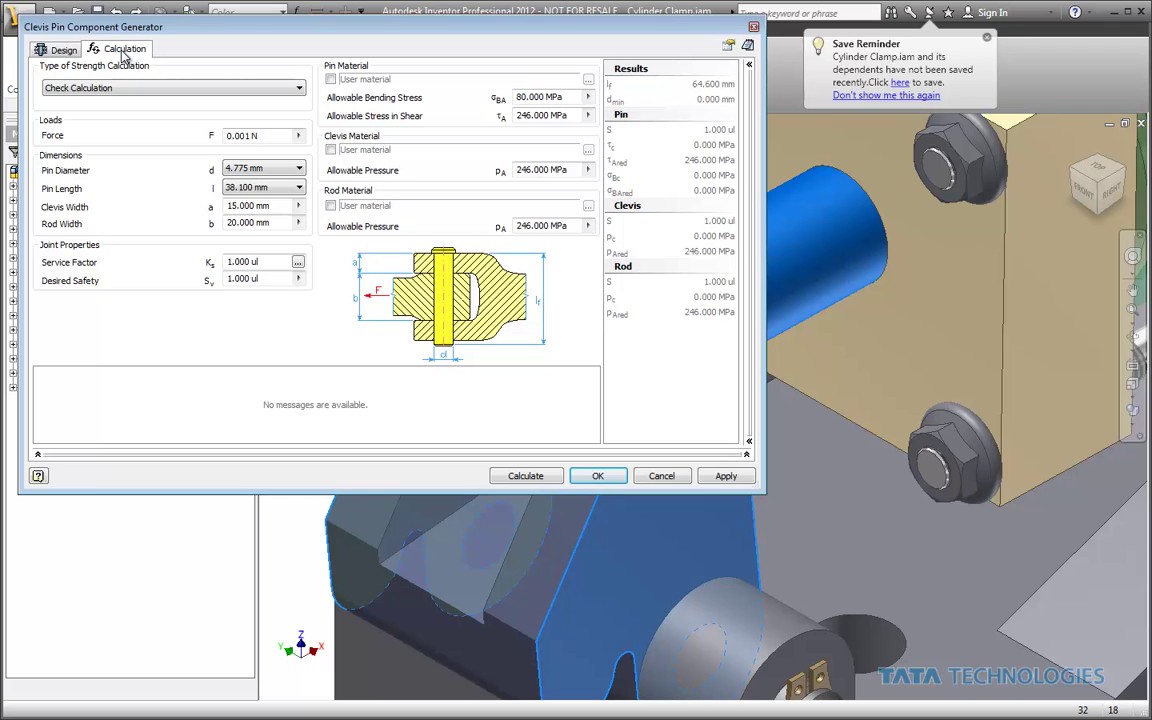
# Set Force to 100 lbf and measure clevis width as 8.000 mm from the hidden lug face.
pyautogui.doubleClick(230, 135)
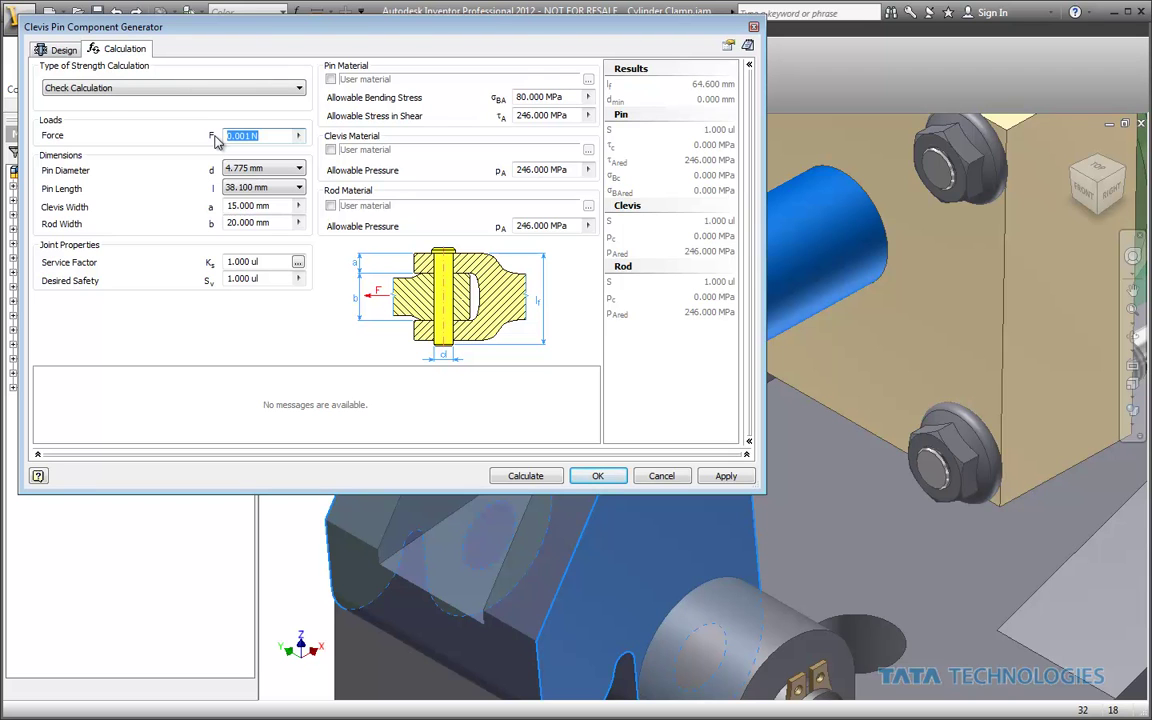
pyautogui.write('100')
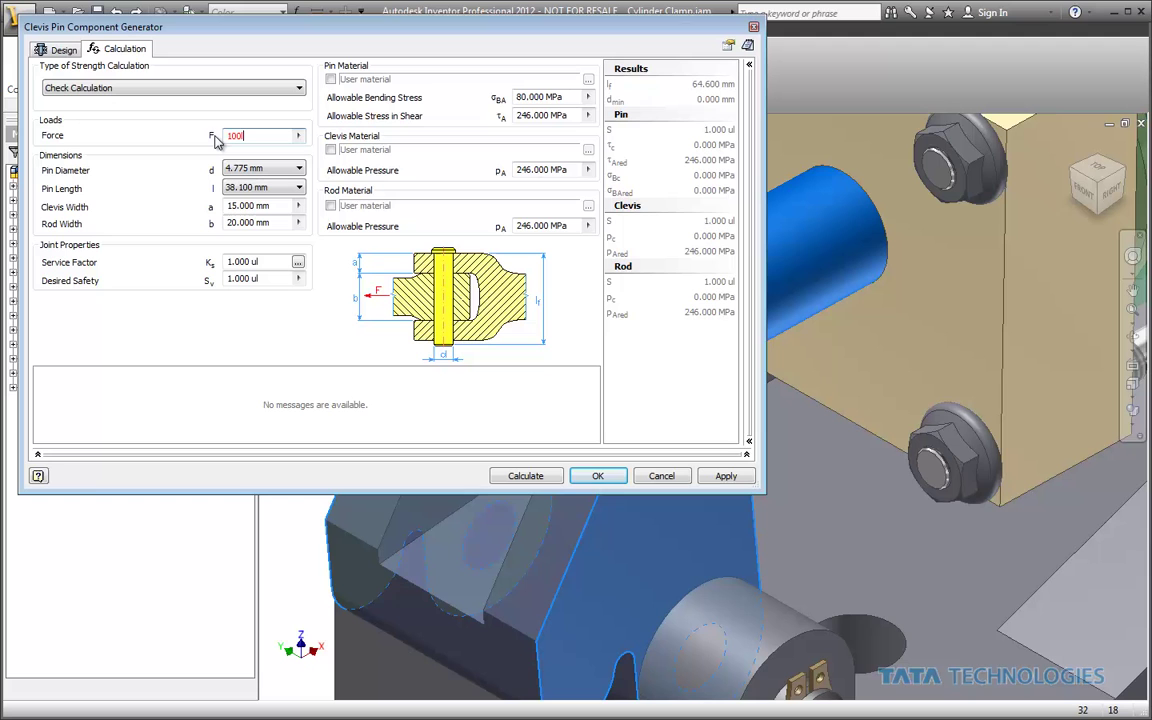
pyautogui.write('lbf')
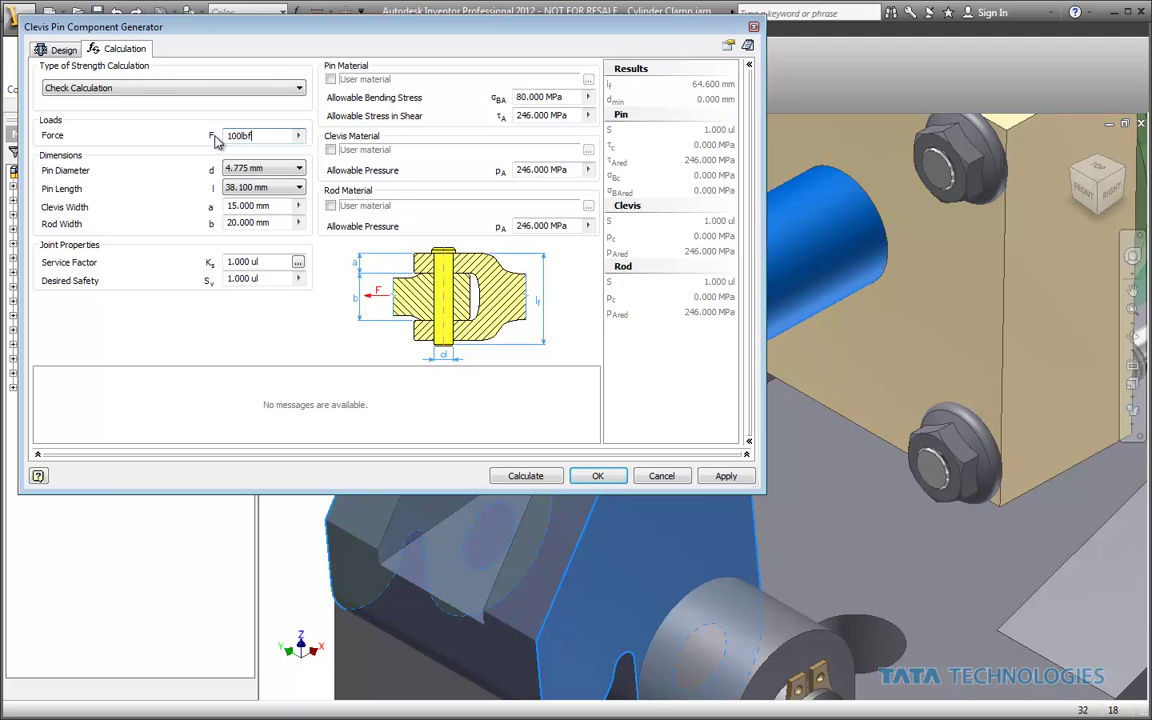
pyautogui.click(298, 206)
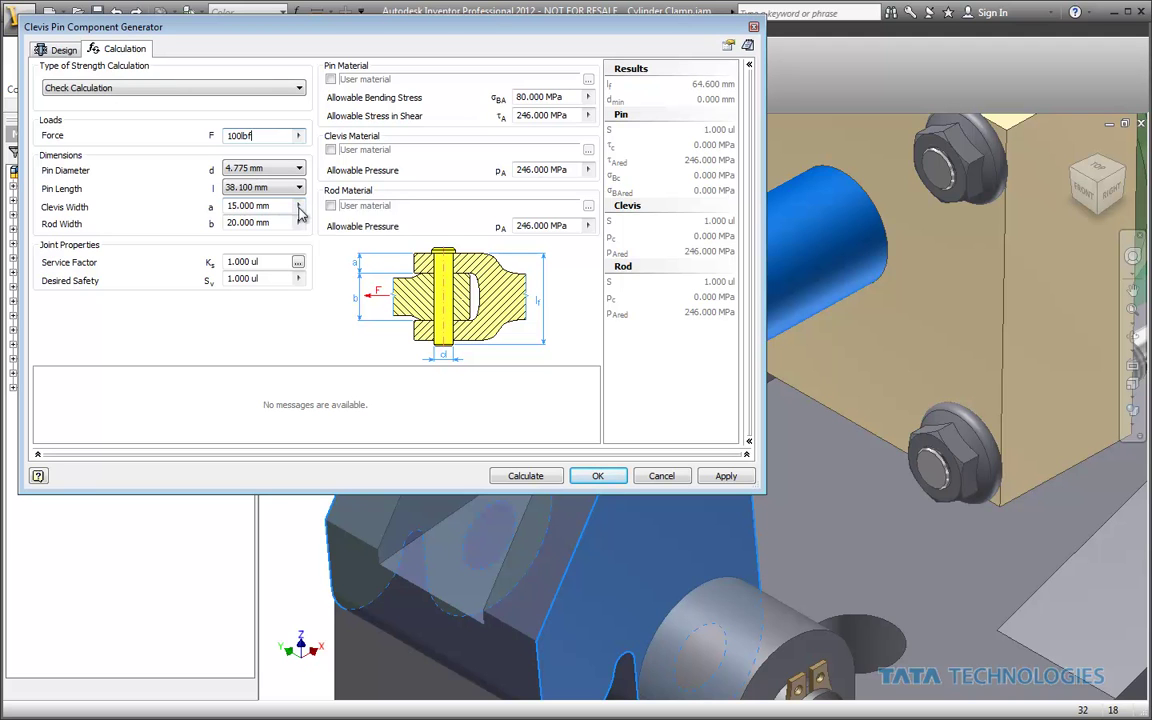
pyautogui.click(358, 211)
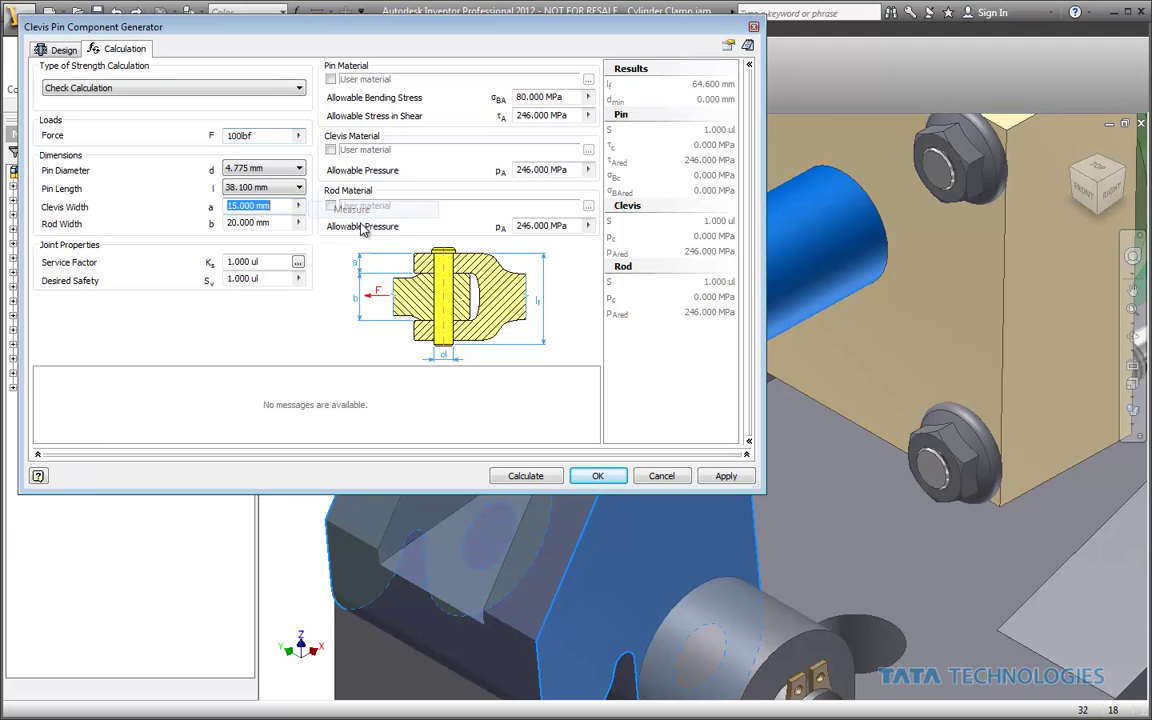
pyautogui.rightClick(553, 527)
pyautogui.click(590, 530)
pyautogui.click(617, 533)
pyautogui.click(636, 531)
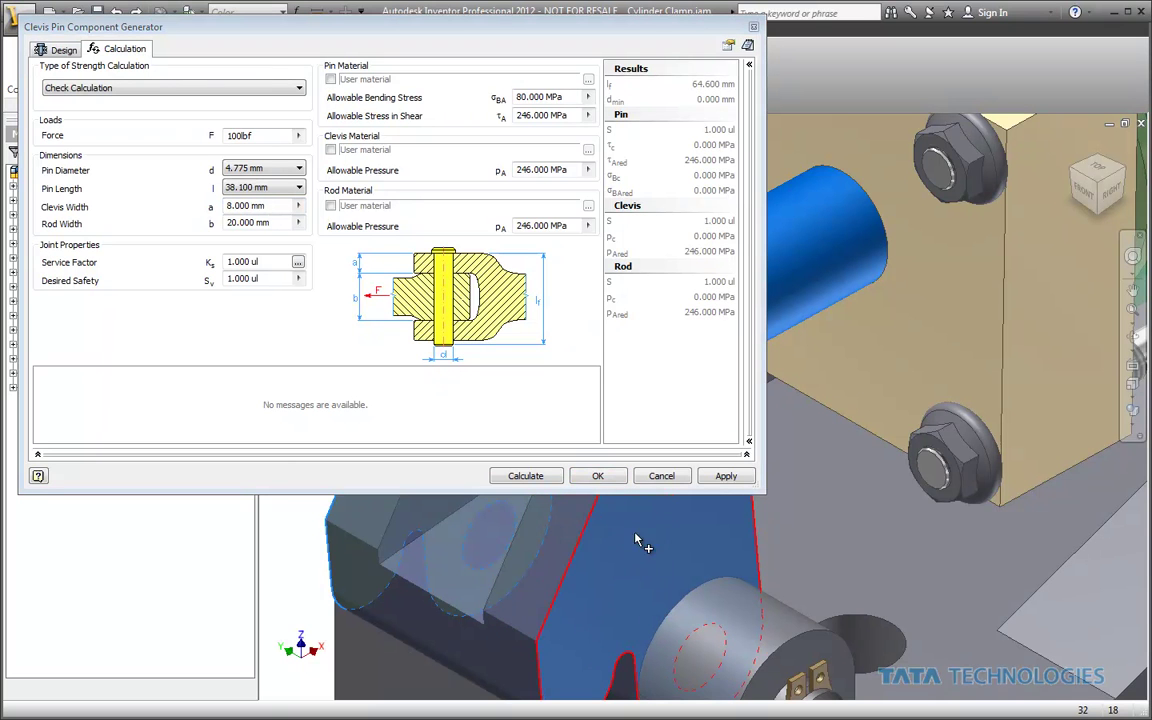
# Measure Rod Width from the rod's other face, giving 14.000 mm.
pyautogui.click(299, 228)
pyautogui.click(338, 225)
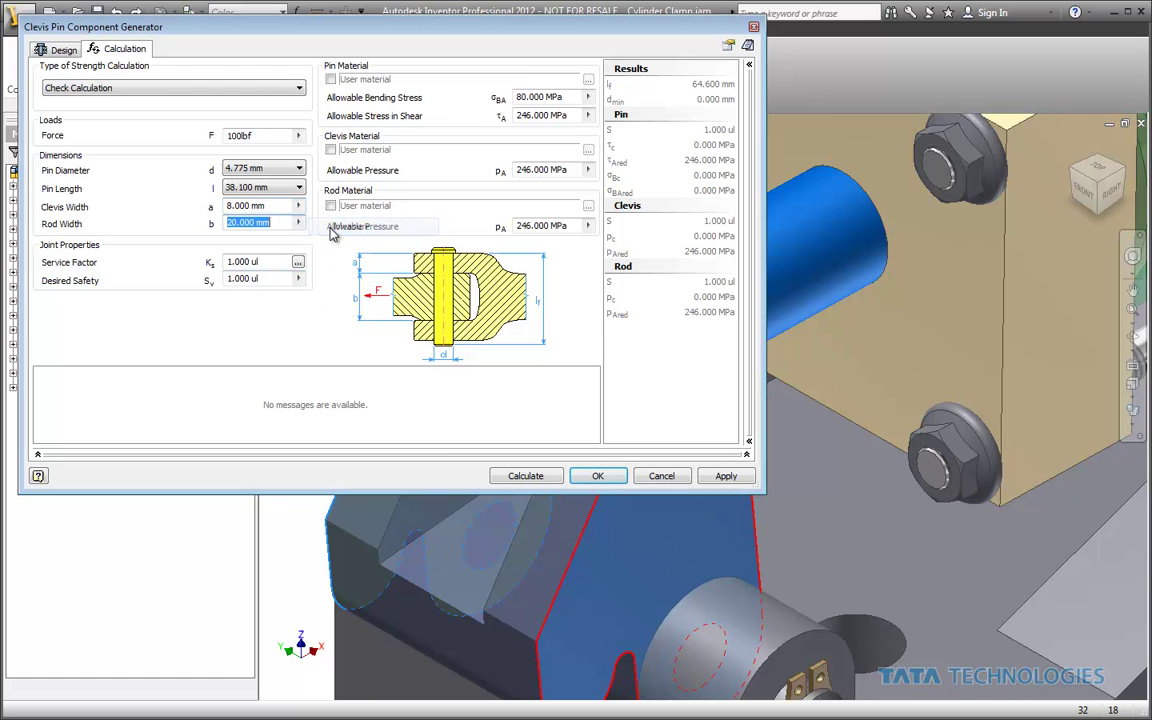
pyautogui.press('Escape')
pyautogui.keyDown('shift'); pyautogui.moveTo(520, 532); pyautogui.dragTo(755, 675, button='middle'); pyautogui.keyUp('shift')
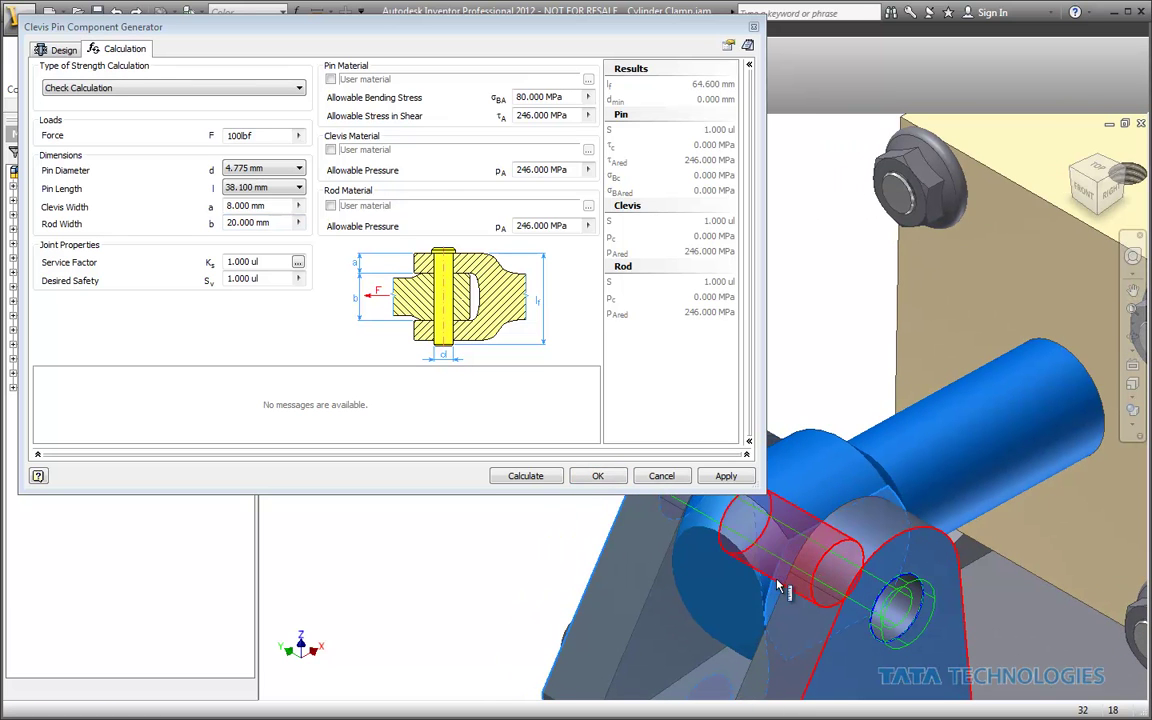
pyautogui.rightClick(697, 518)
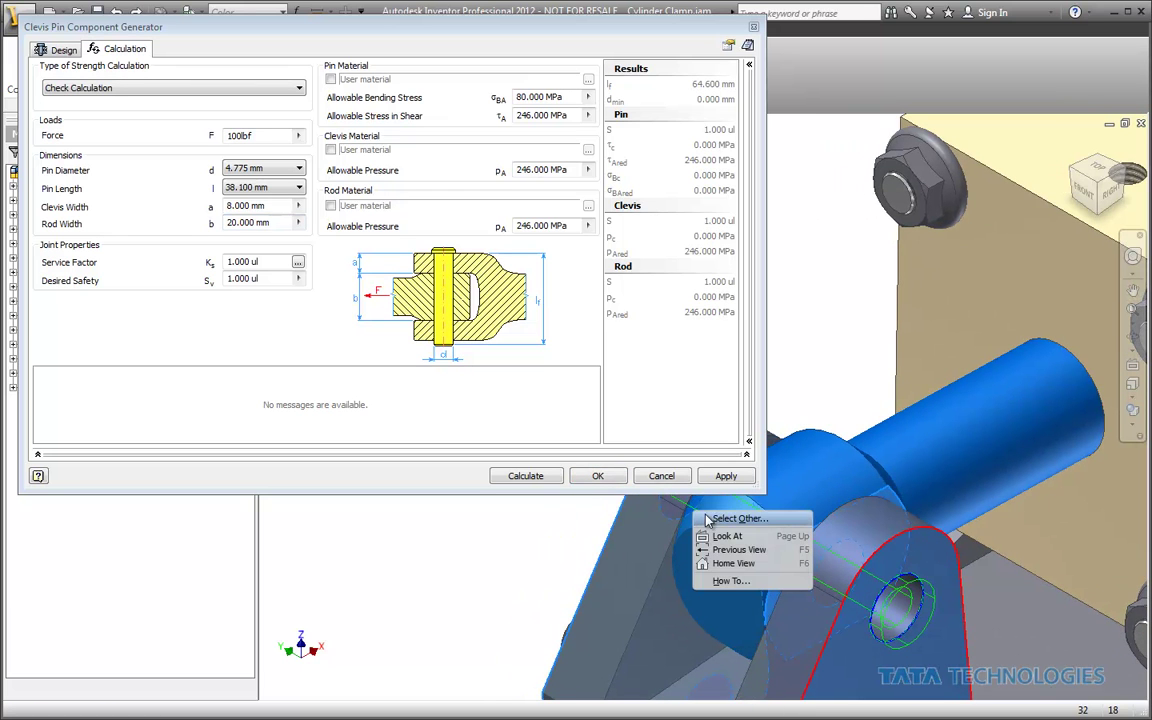
pyautogui.click(712, 517)
pyautogui.click(782, 519)
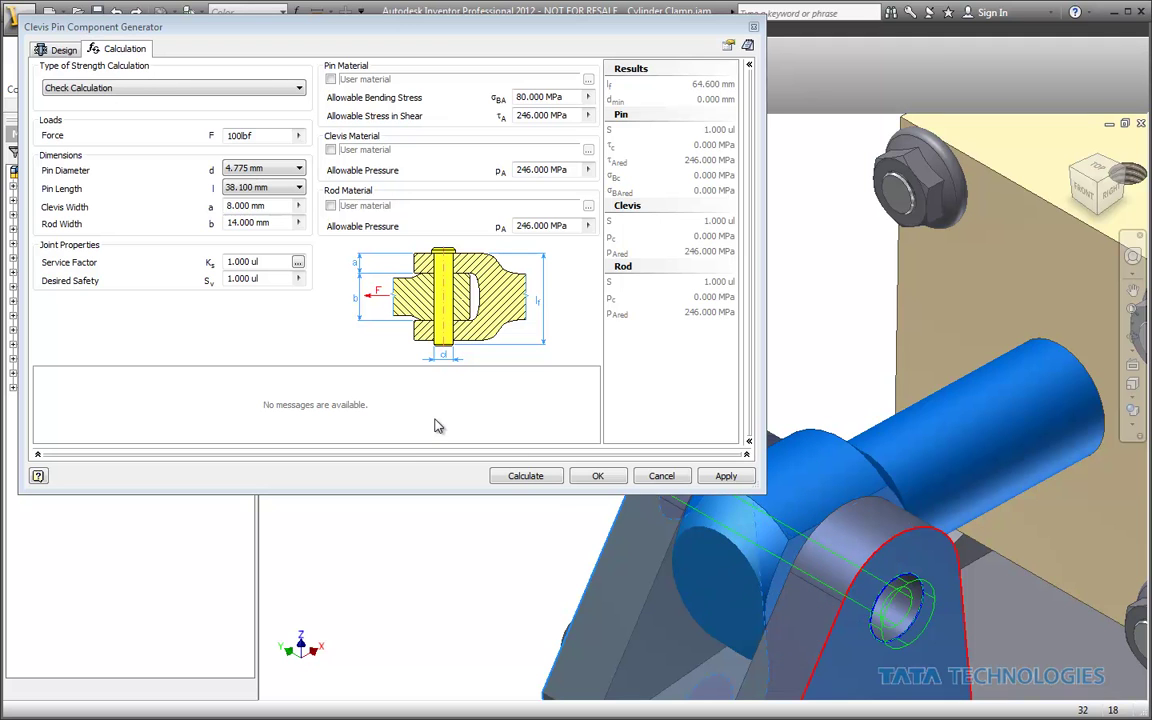
# Run the strength check, then retry it with a 6.350 mm pin diameter.
pyautogui.click(525, 476)
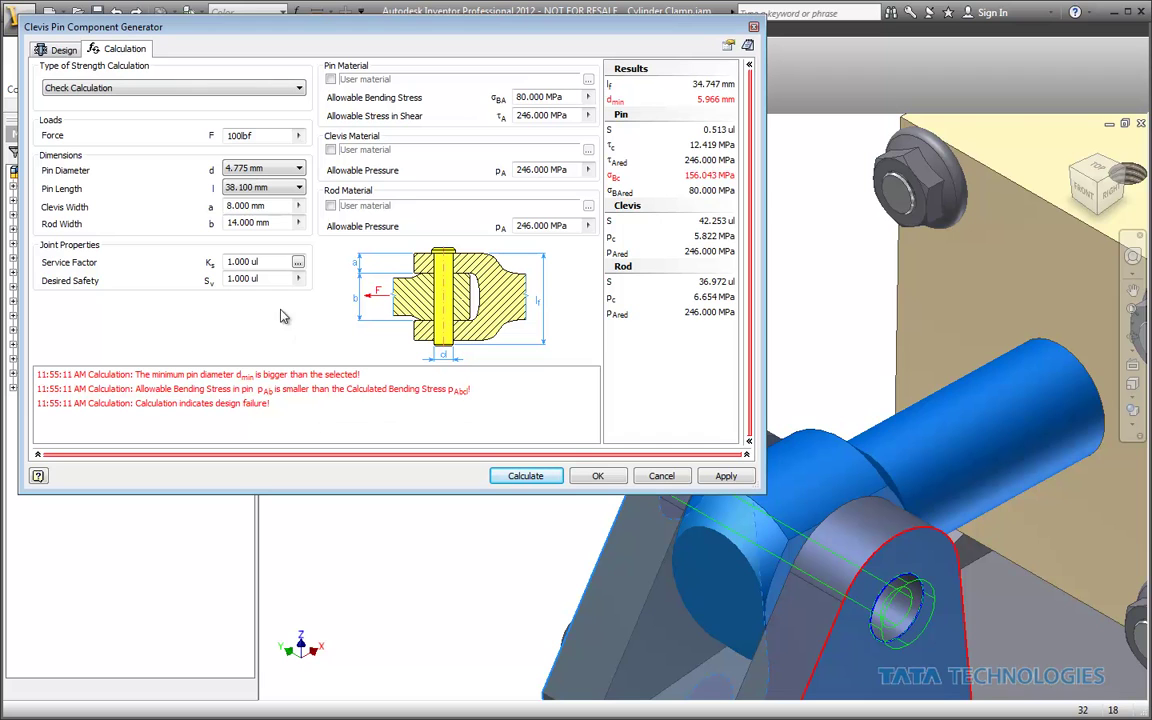
pyautogui.click(297, 172)
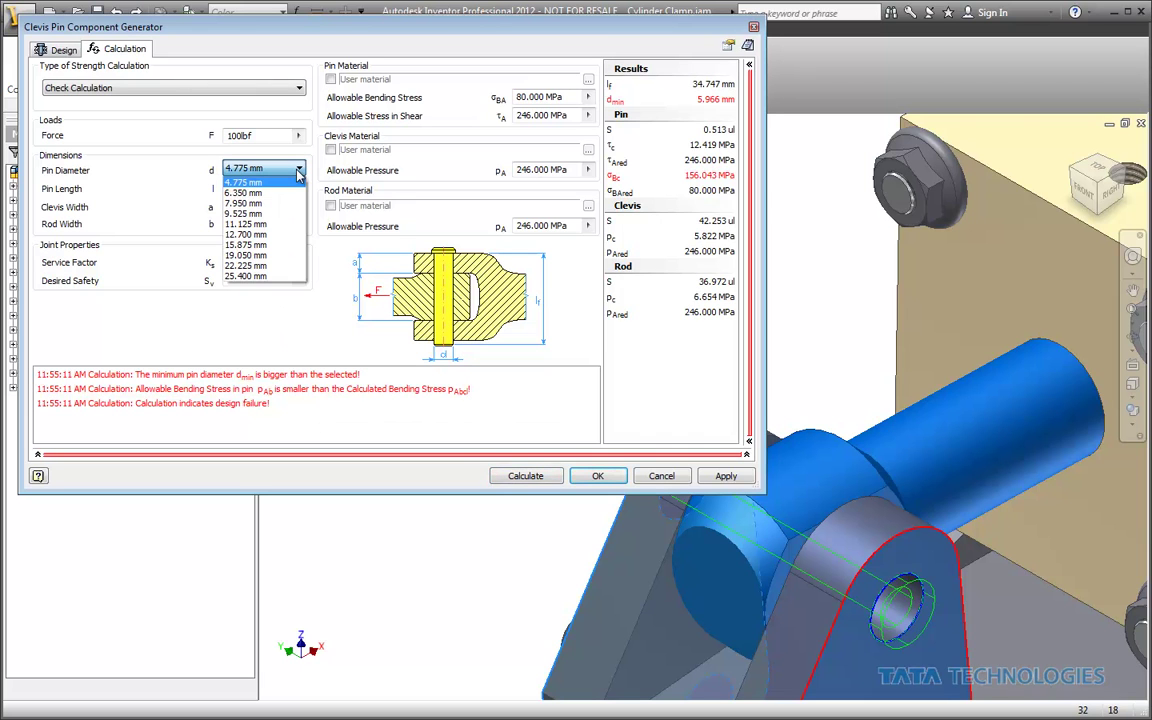
pyautogui.click(281, 192)
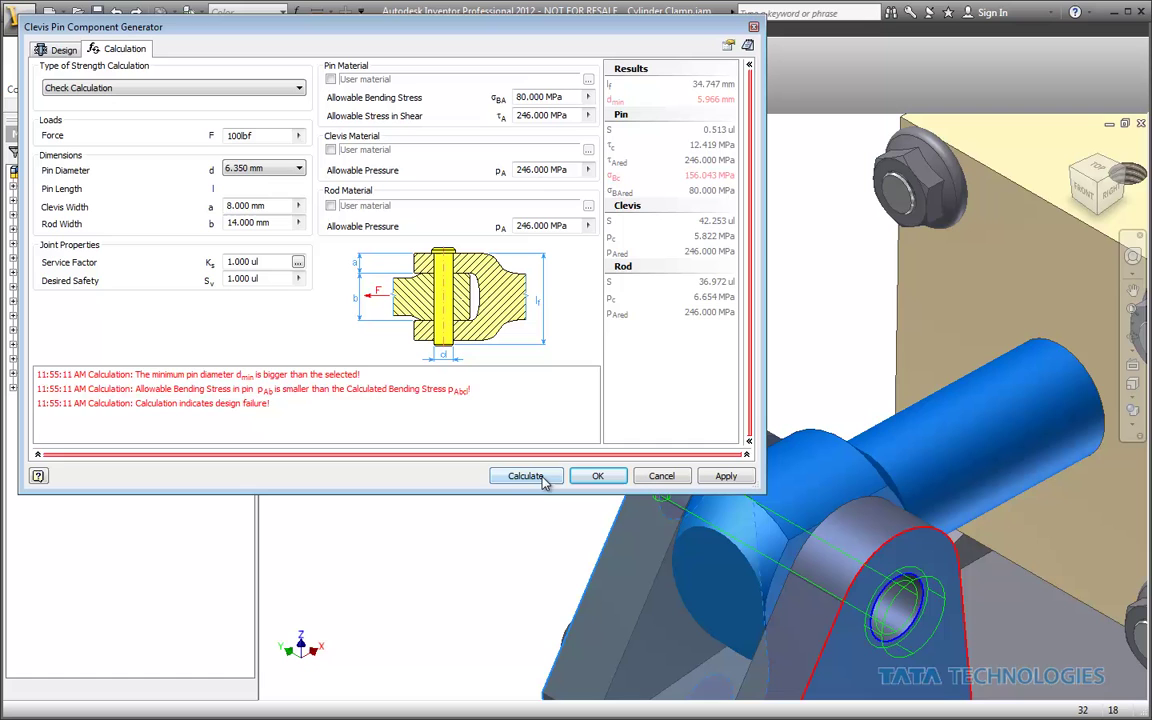
pyautogui.click(510, 477)
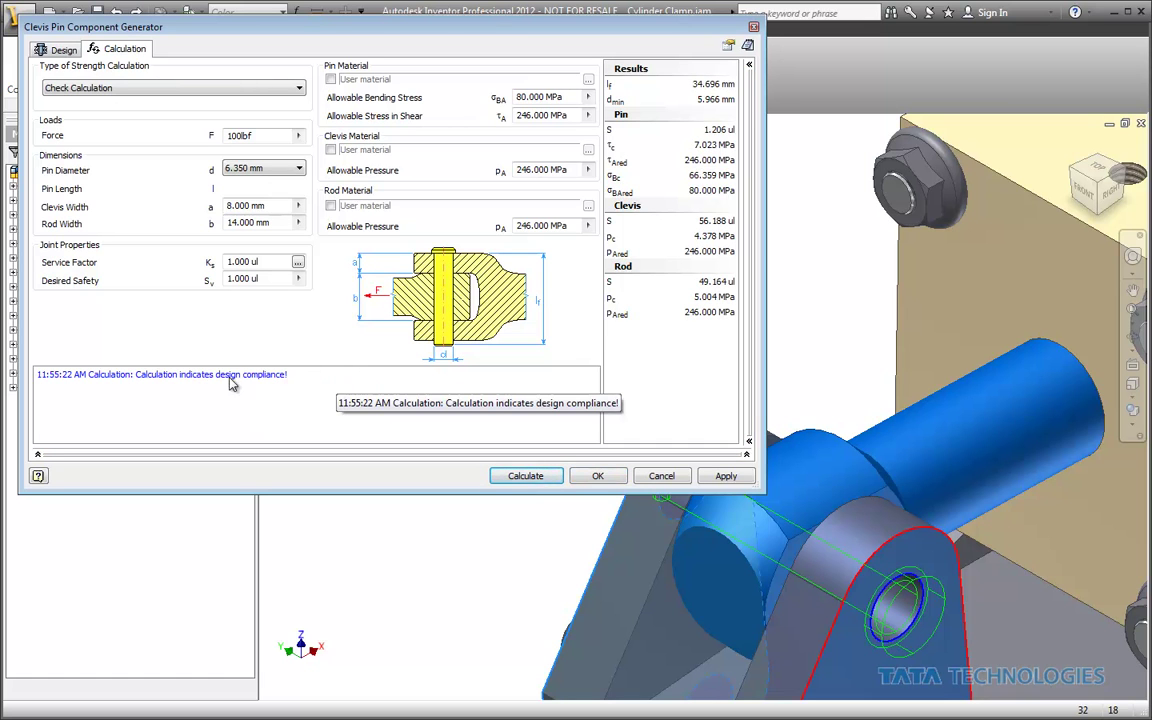
# Set Desired Safety to 1.5, recalculate, and choose the 7.950 mm pin diameter.
pyautogui.doubleClick(247, 278)
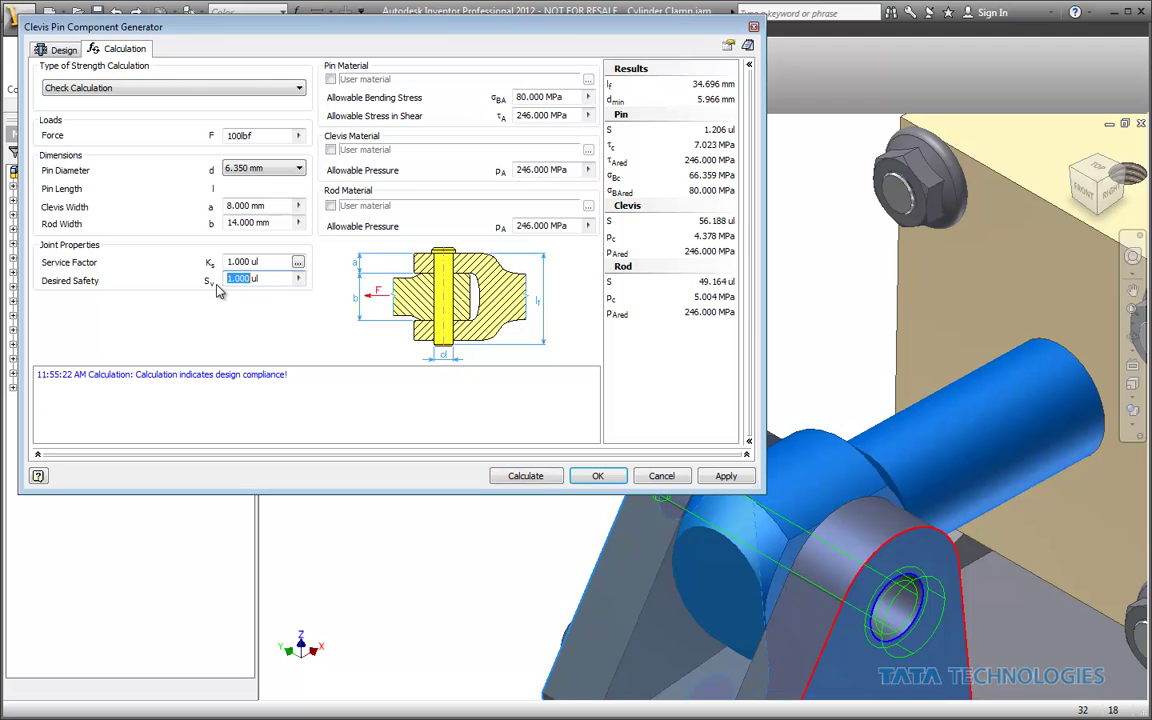
pyautogui.write('1.5')
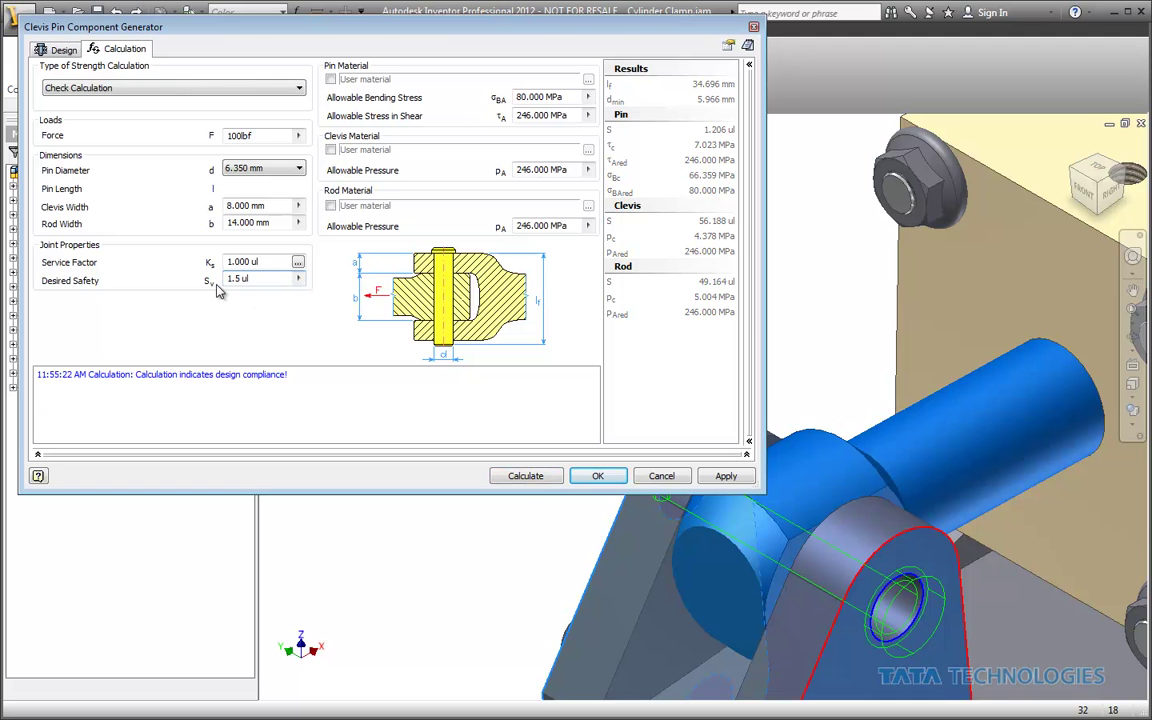
pyautogui.click(525, 476)
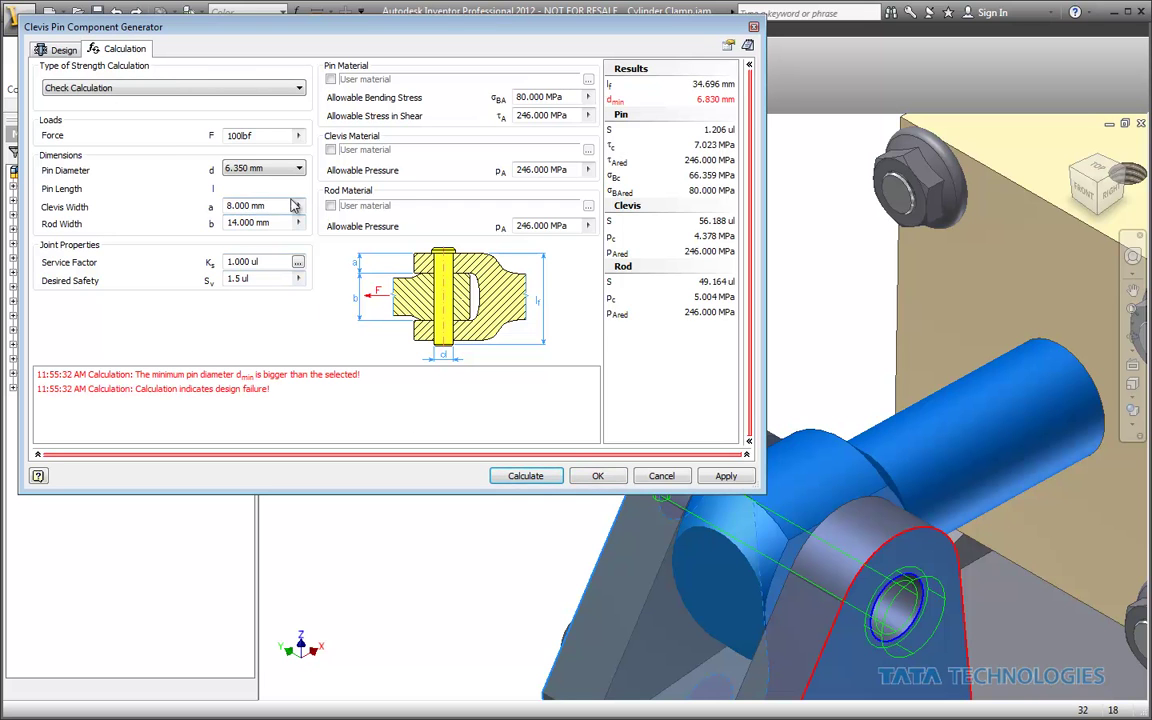
pyautogui.click(260, 188)
pyautogui.click(298, 170)
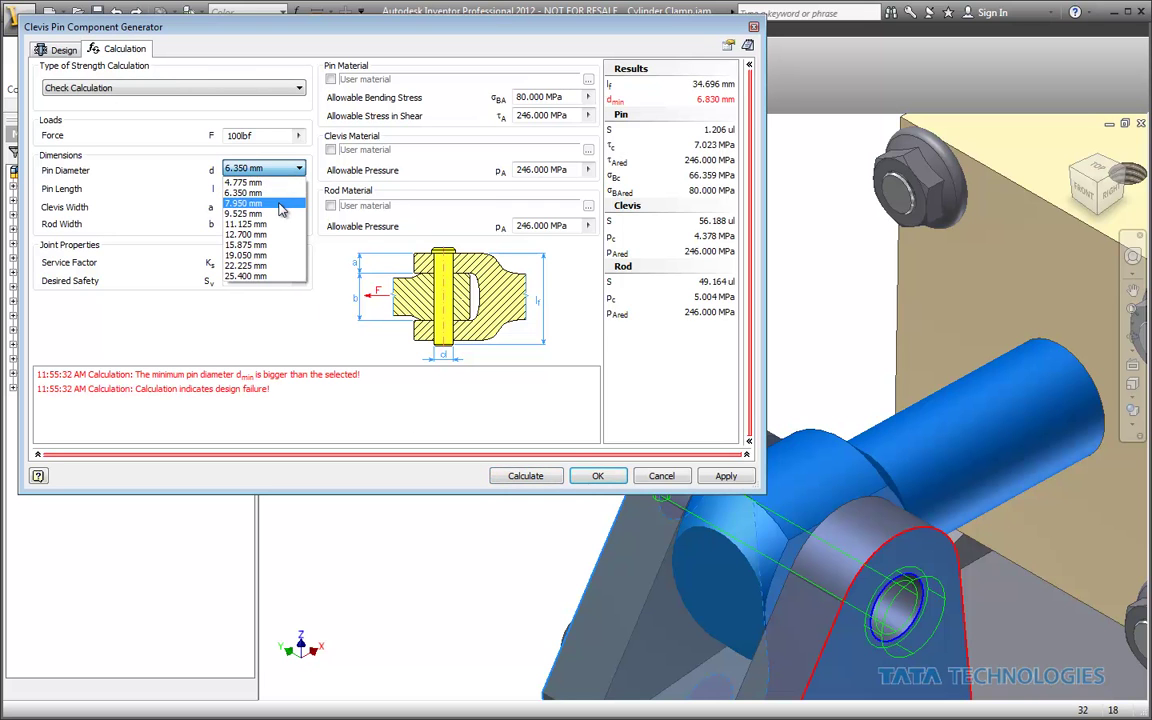
pyautogui.click(280, 204)
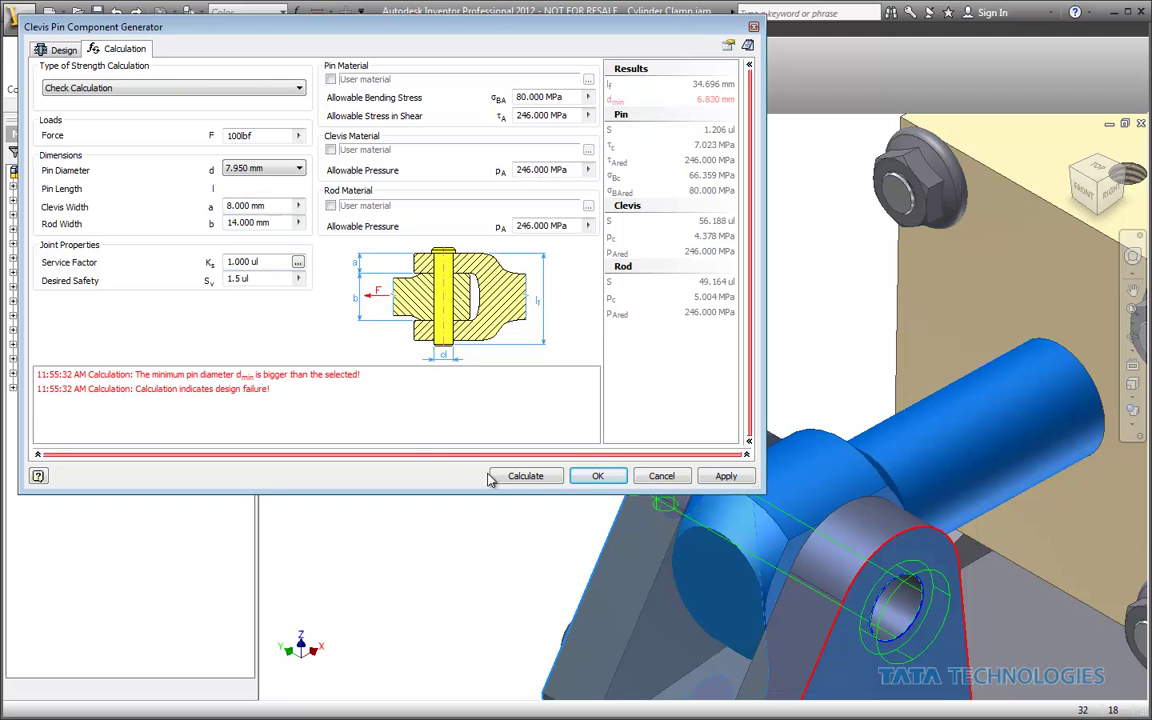
# Recalculate the 7.950 mm pin to compliance and insert it as Clevis Pin Connection:1.
pyautogui.click(526, 476)
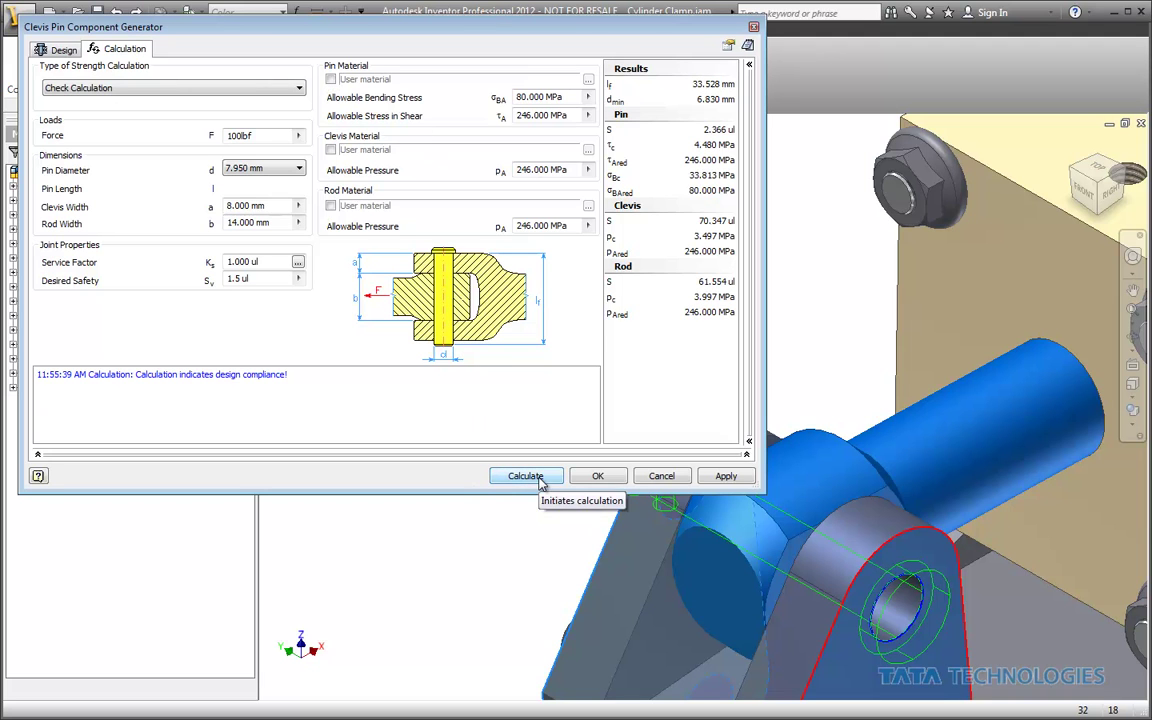
pyautogui.click(590, 477)
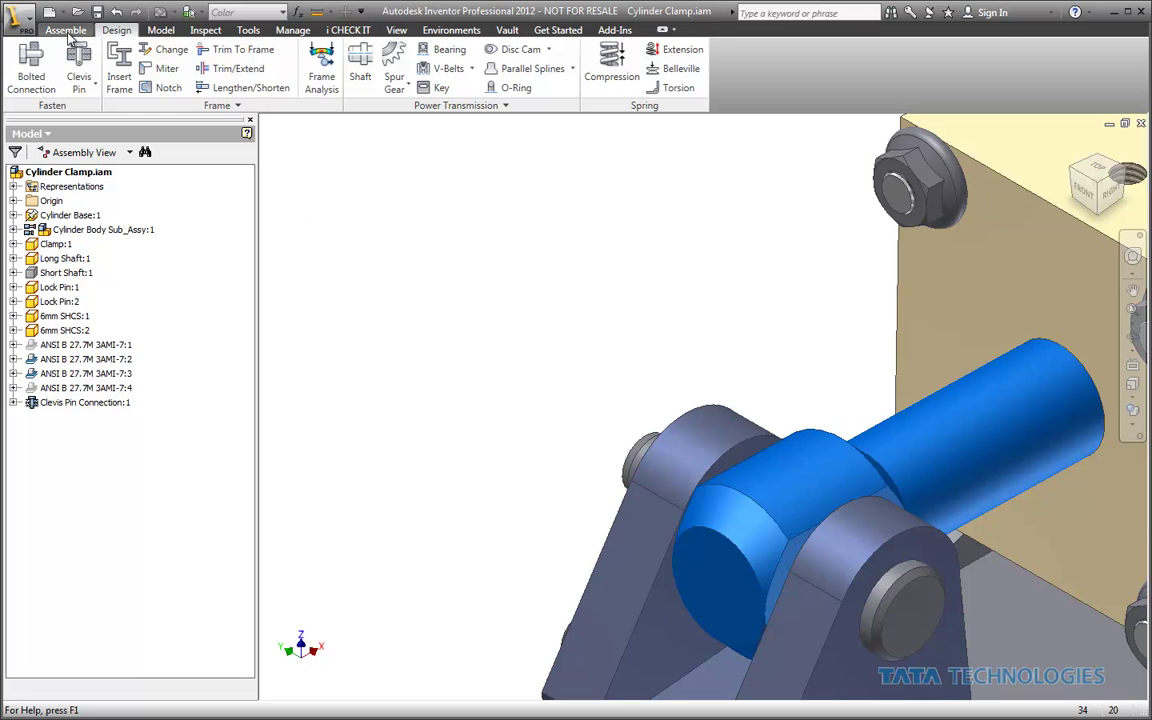
# Analyze interference between the clevis pin and Clamp:1 plus Cylinder Body Sub_Assy:1, finding none.
pyautogui.click(199, 32)
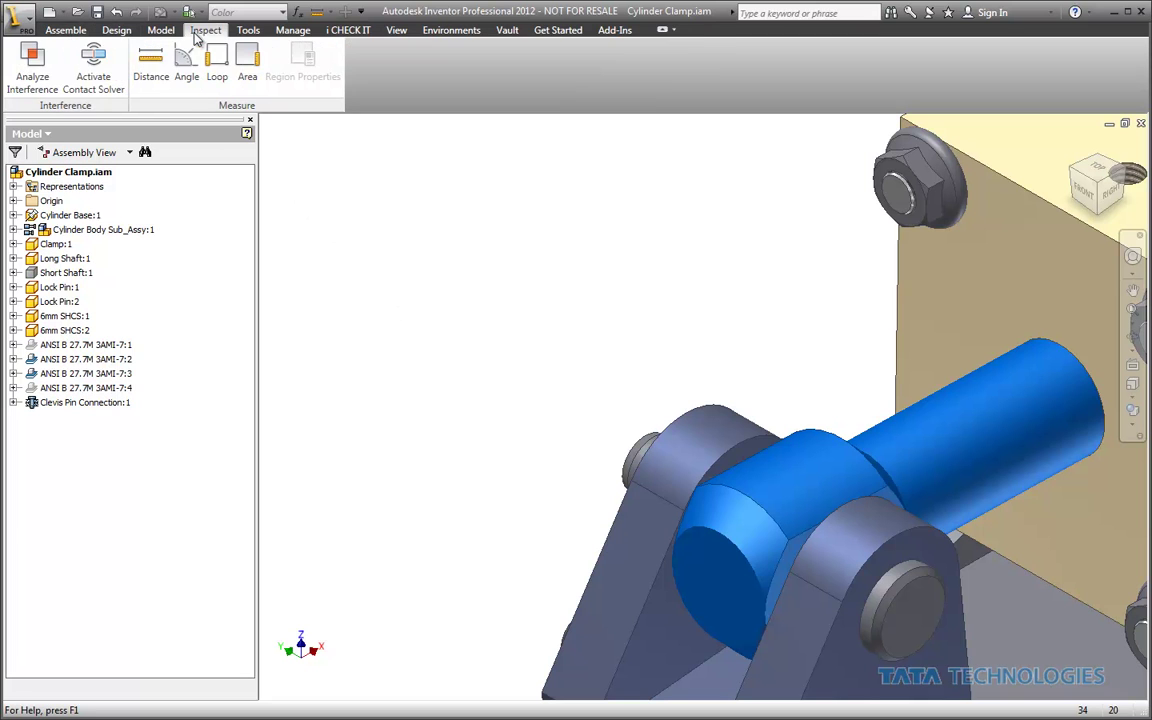
pyautogui.click(32, 66)
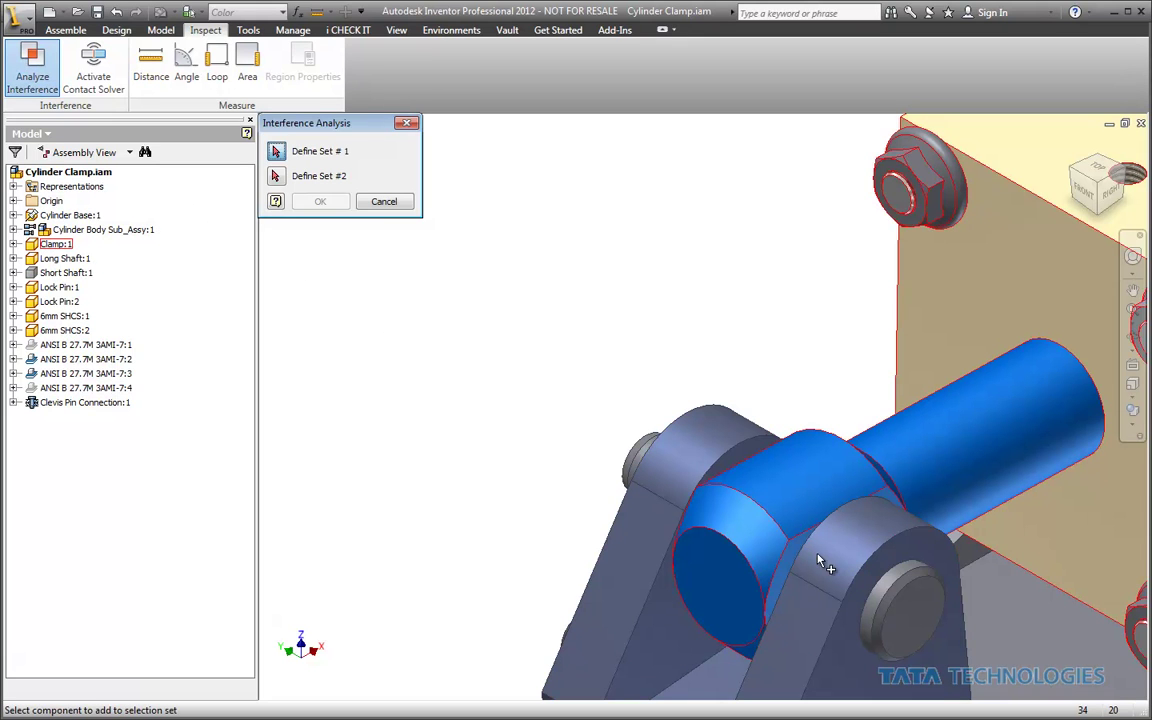
pyautogui.click(916, 608)
pyautogui.click(276, 176)
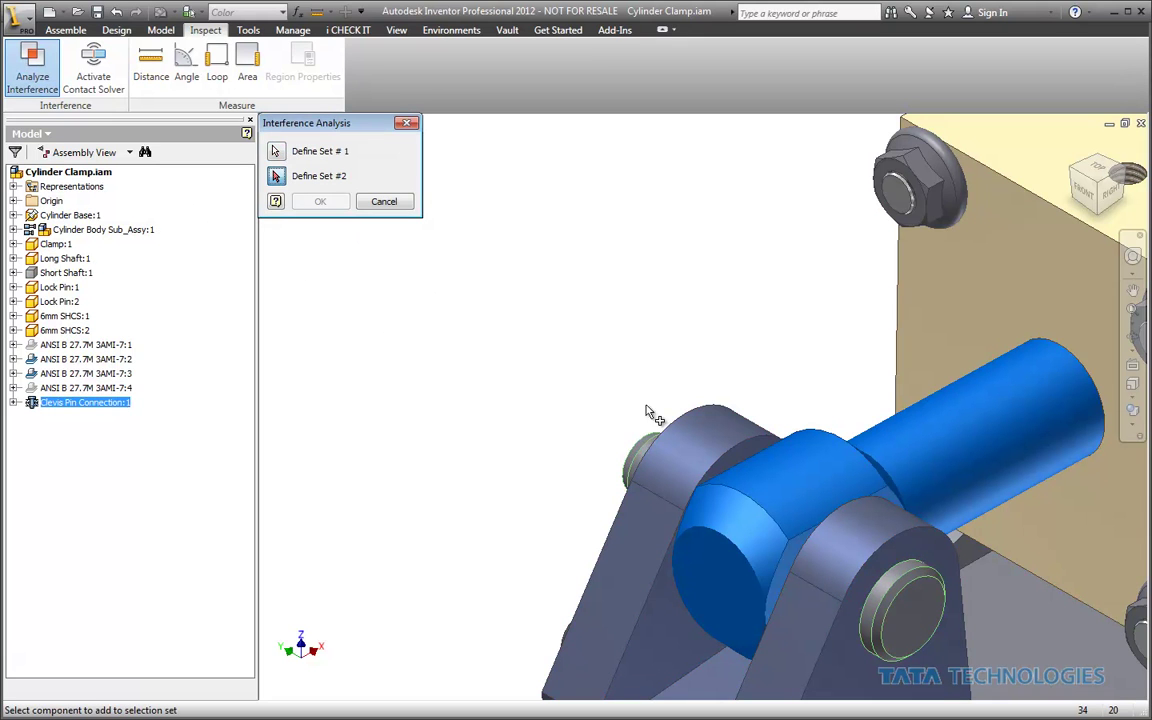
pyautogui.click(760, 495)
pyautogui.click(765, 497)
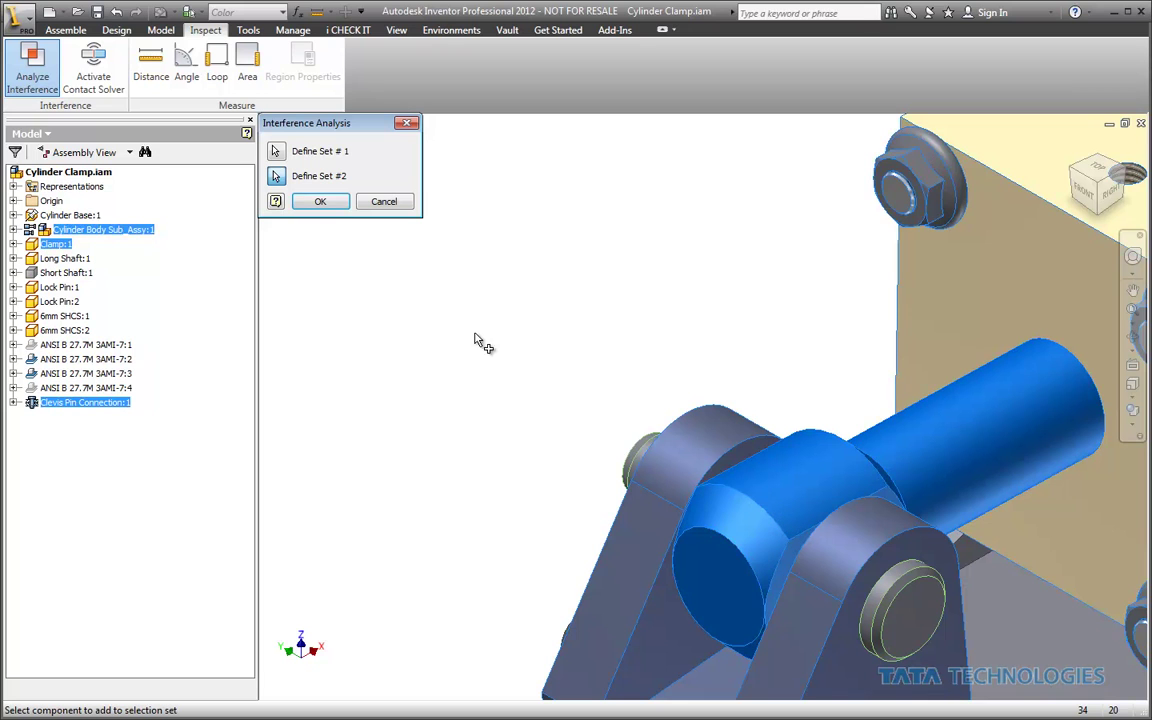
pyautogui.click(316, 202)
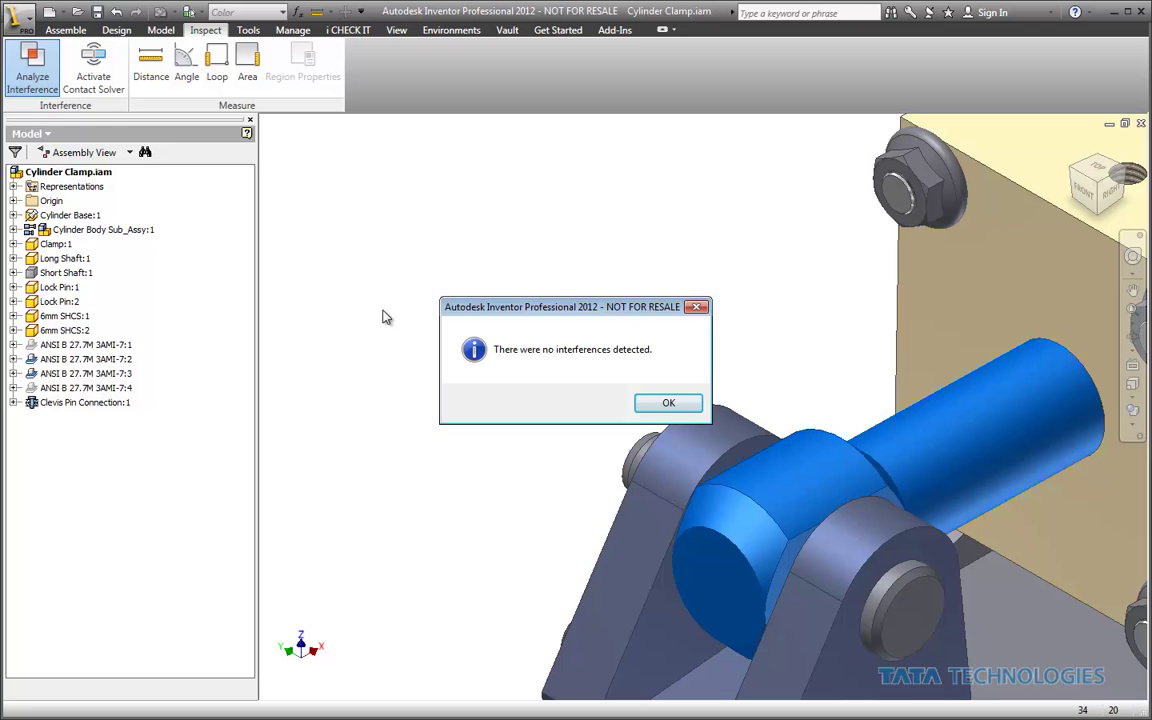
pyautogui.click(661, 405)
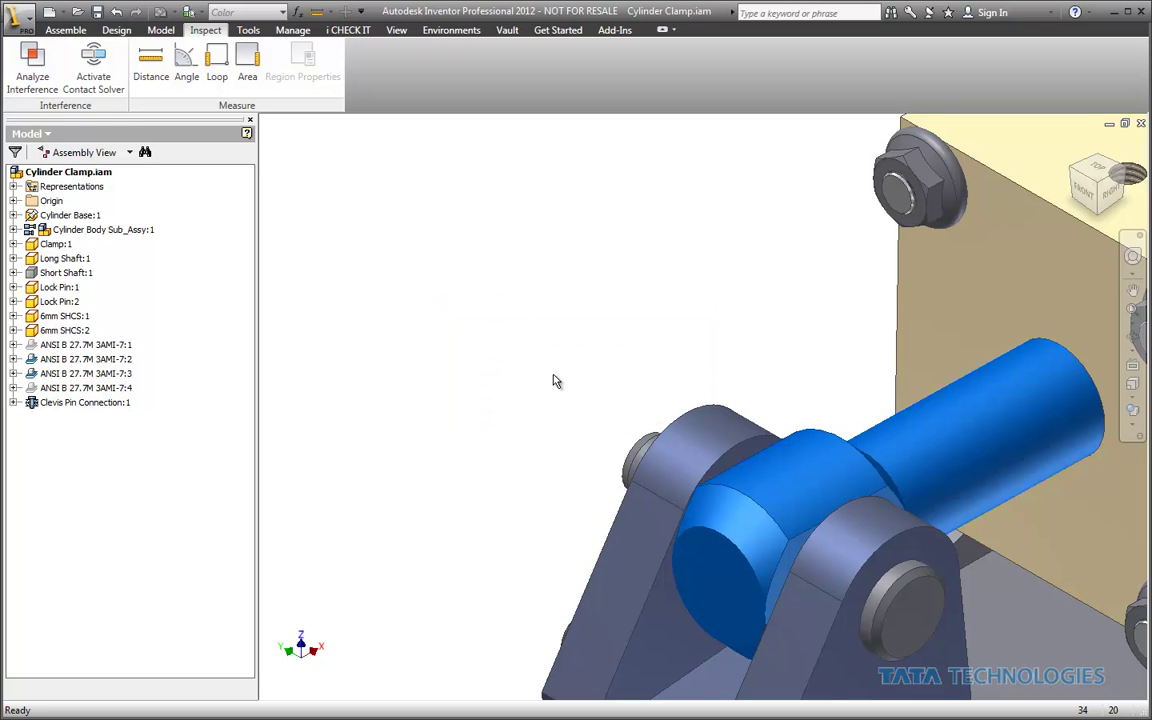